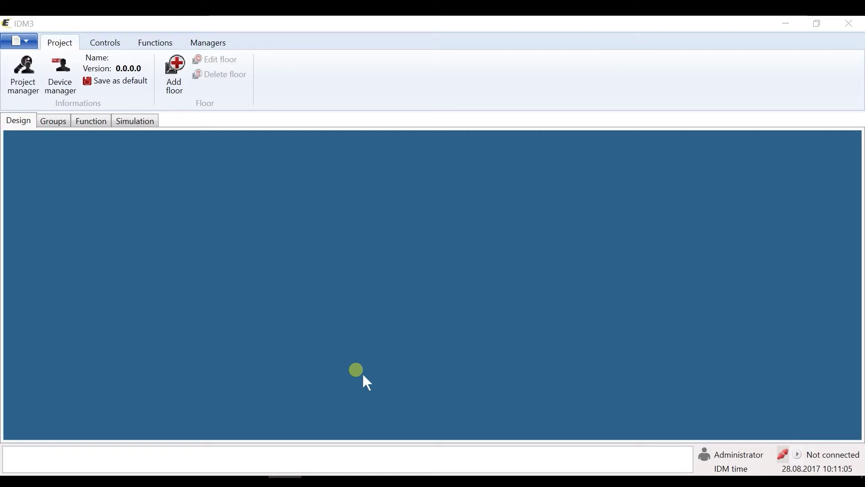
# Step: Check the central unit's IP address in the program's connection settings and accept the settings
pyautogui.click(67, 91)
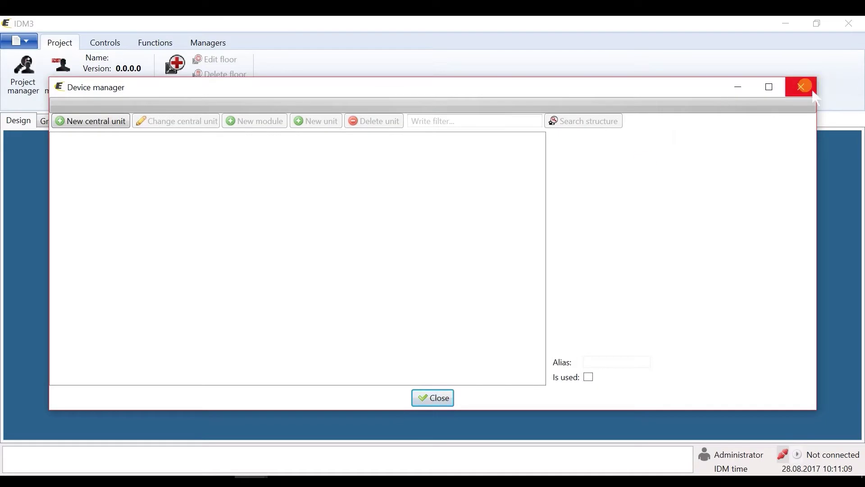
pyautogui.click(801, 86)
pyautogui.click(6, 41)
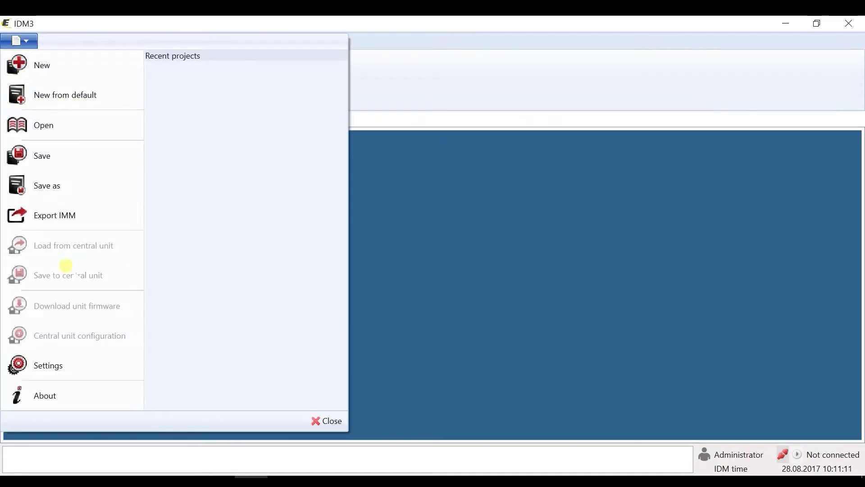
pyautogui.click(80, 364)
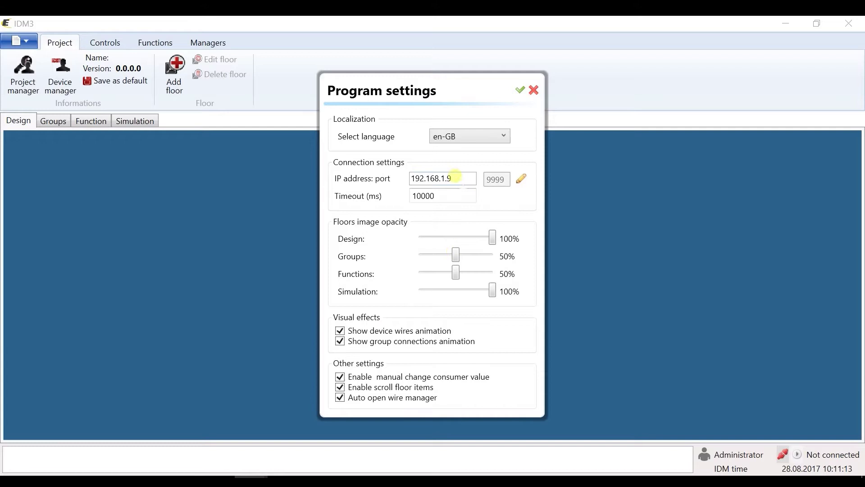
pyautogui.moveTo(466, 182); pyautogui.dragTo(412, 178)
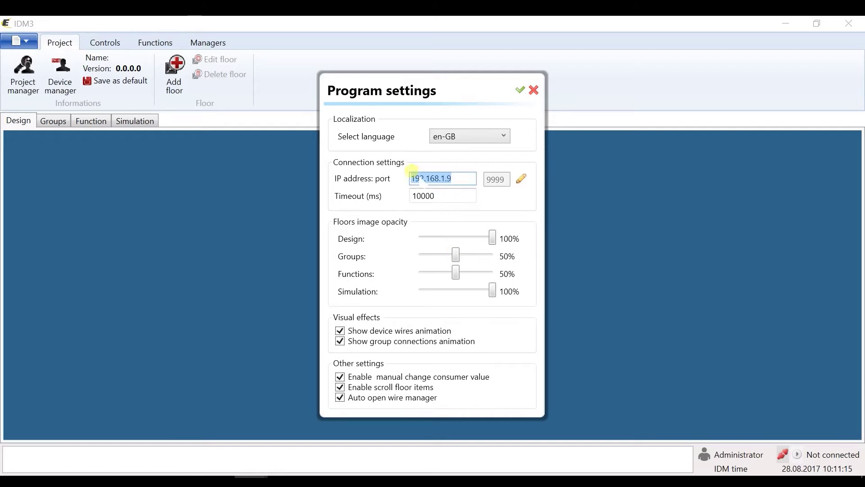
pyautogui.click(519, 91)
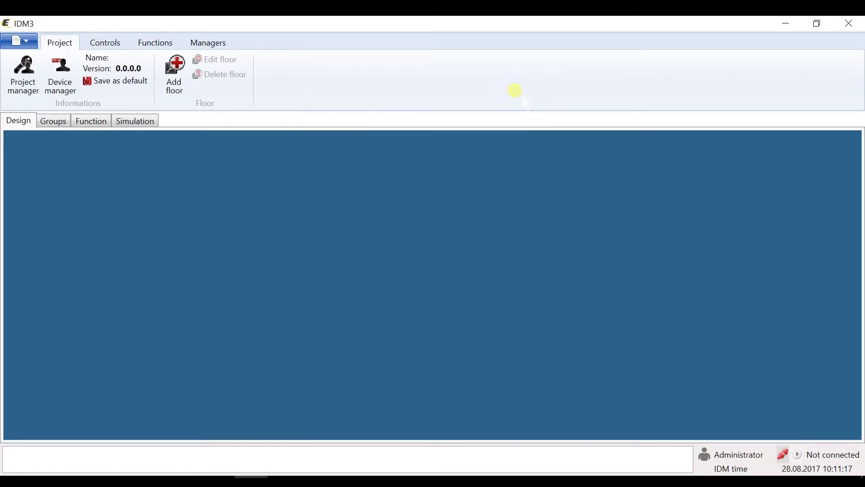
# Step: Add a CU3-01M central unit to the project's devices
pyautogui.click(76, 80)
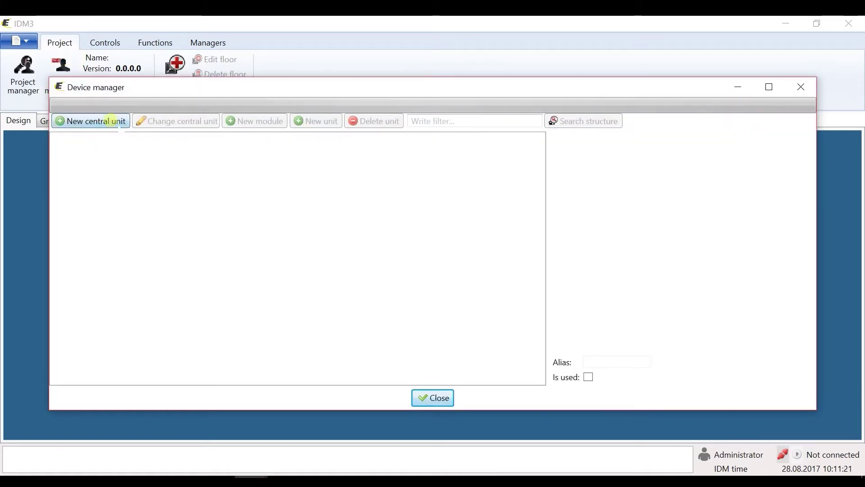
pyautogui.click(113, 121)
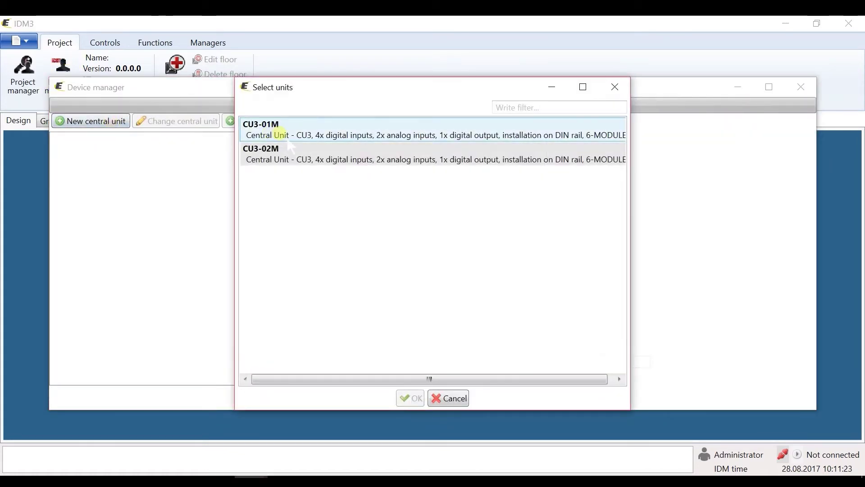
pyautogui.click(285, 136)
pyautogui.doubleClick(285, 136)
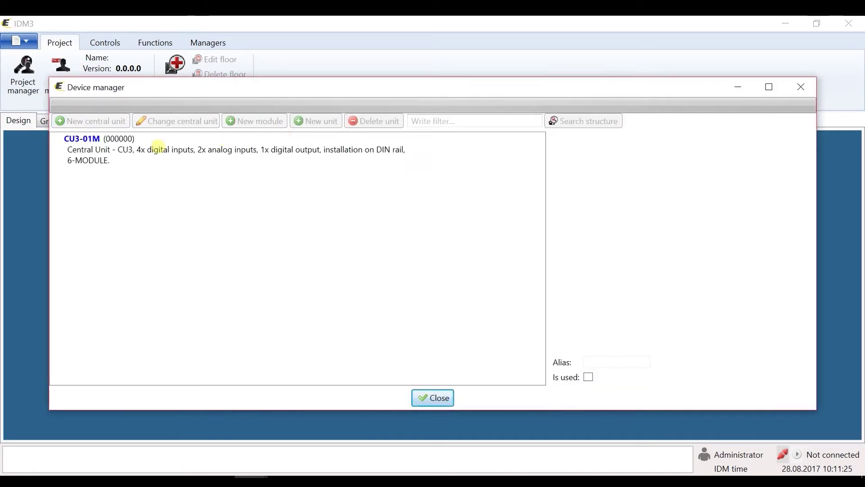
# Step: Set the CU3-01M central unit's address to 01380D and close the device manager
pyautogui.click(149, 149)
pyautogui.doubleClick(666, 153)
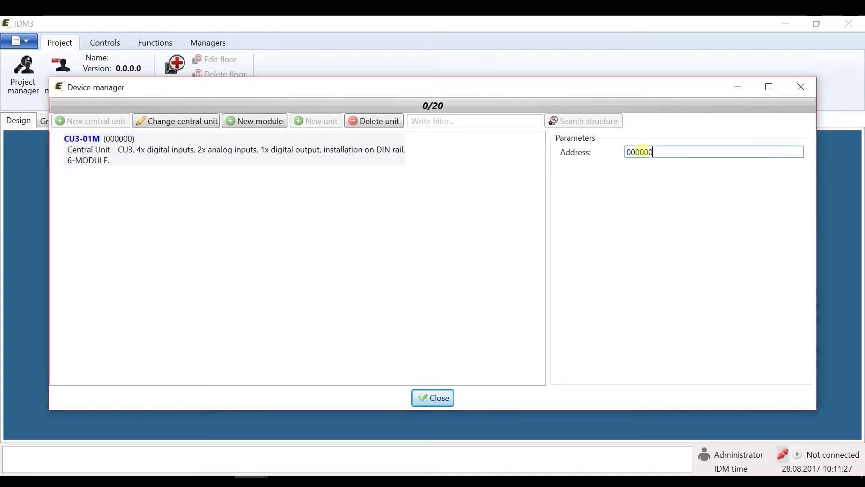
pyautogui.write('013')
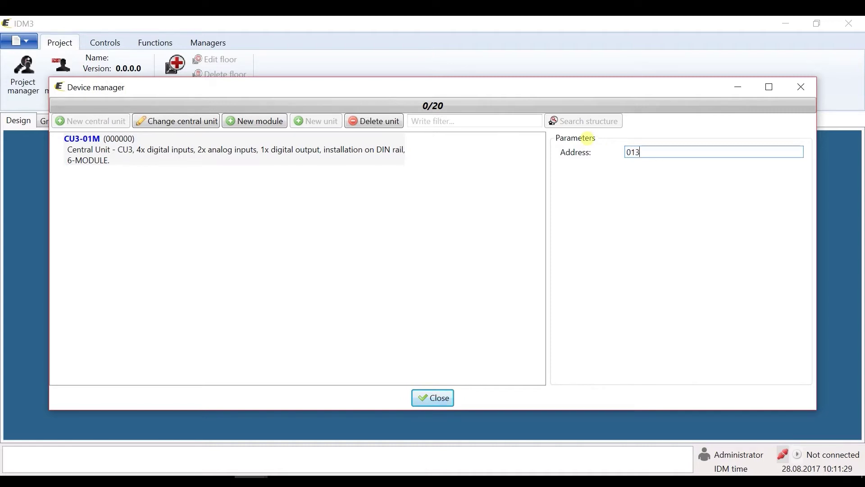
pyautogui.write('80d')
pyautogui.click(202, 150)
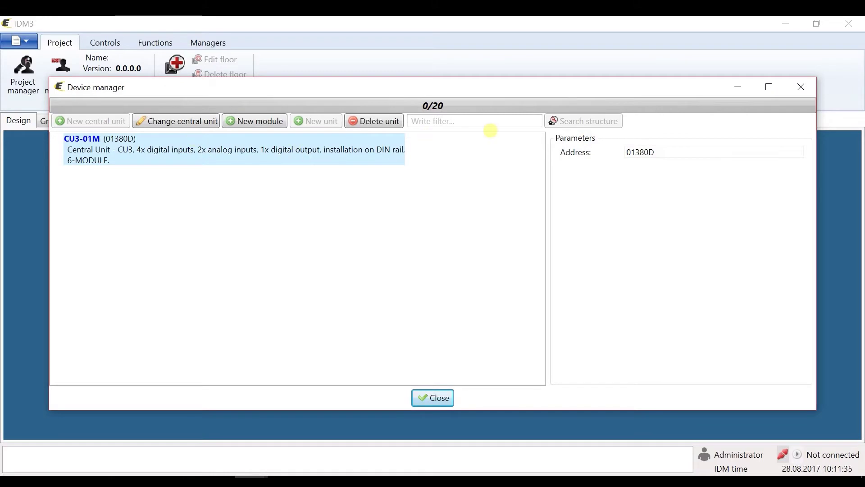
pyautogui.click(439, 398)
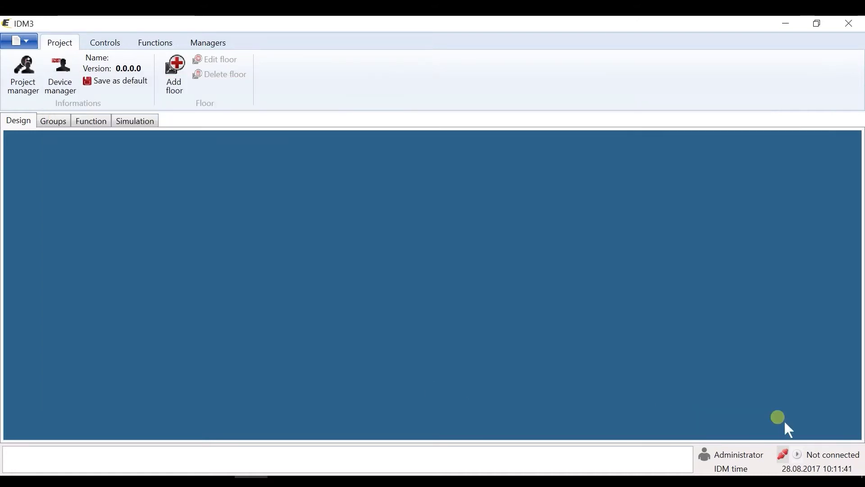
# Step: Connect to the central unit and open the unit firmware update list
pyautogui.click(783, 455)
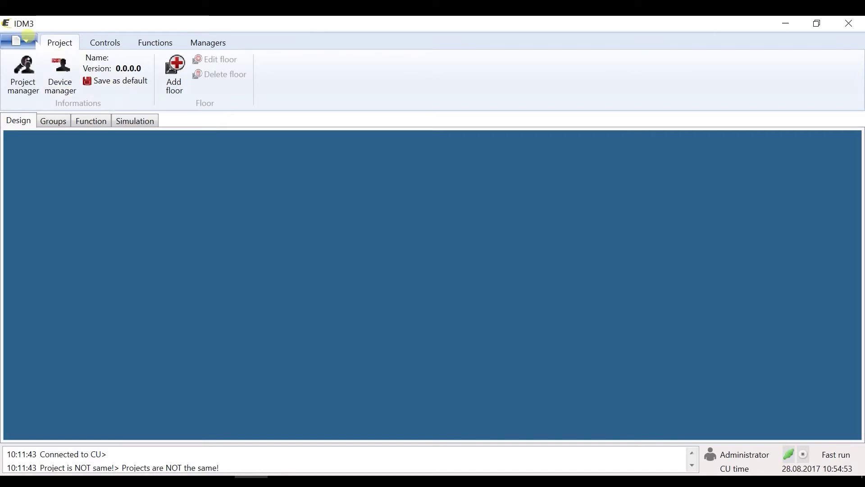
pyautogui.click(26, 40)
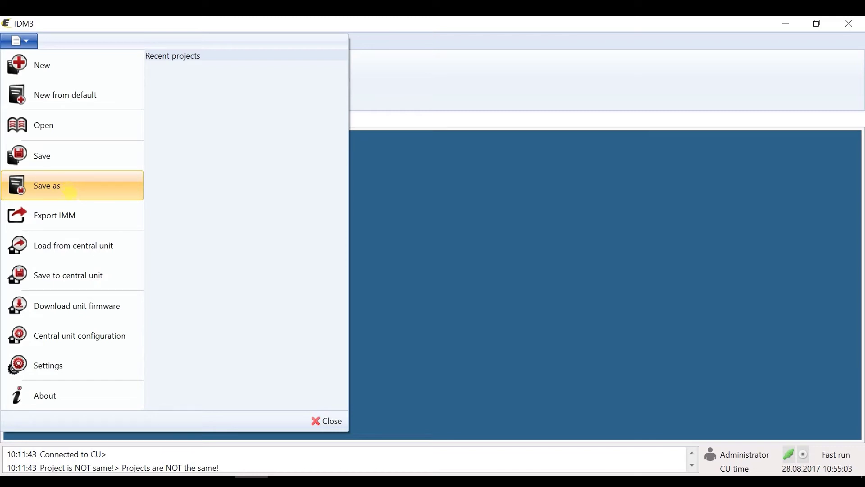
pyautogui.click(74, 244)
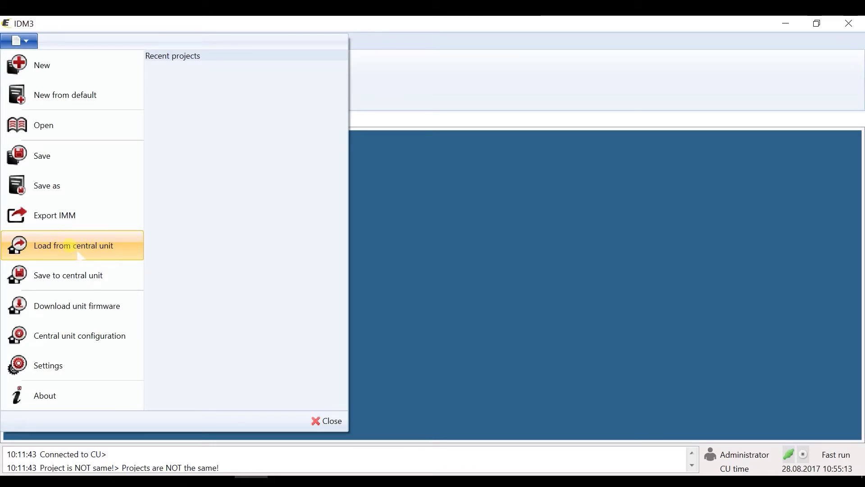
pyautogui.click(95, 311)
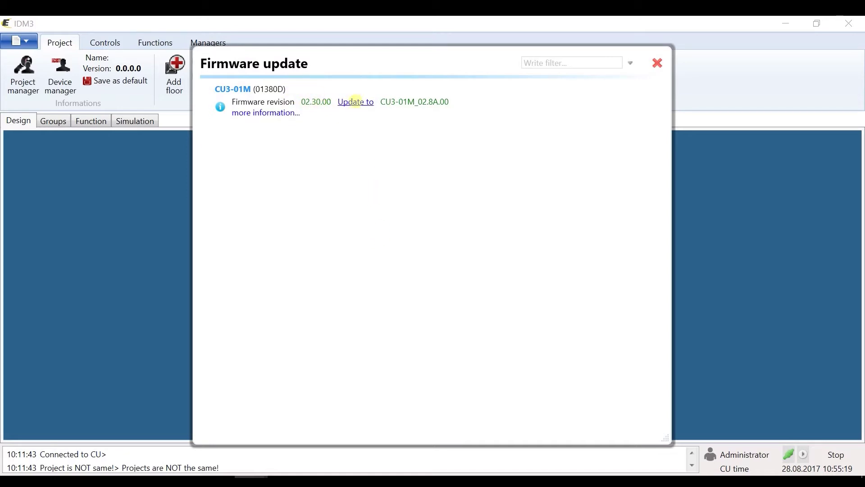
# Step: Try to update the CU3-01M firmware to CU3-01M_02.8A.00, retry once, and close the firmware update window
pyautogui.click(356, 102)
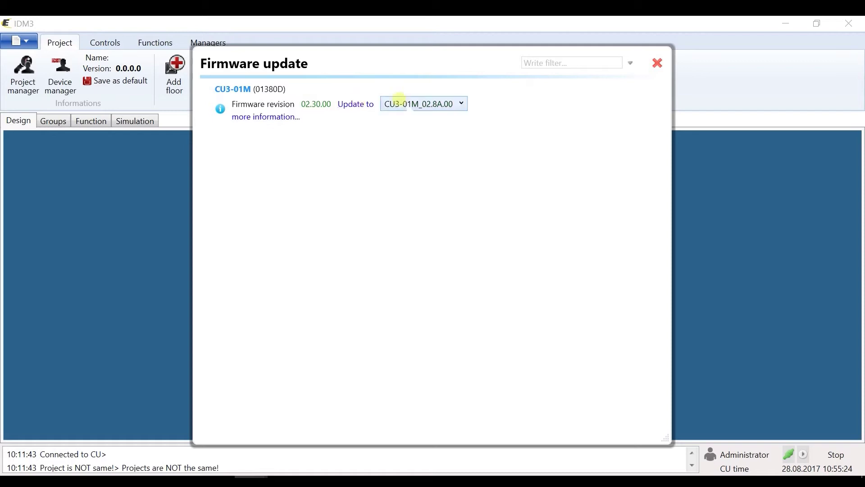
pyautogui.click(454, 101)
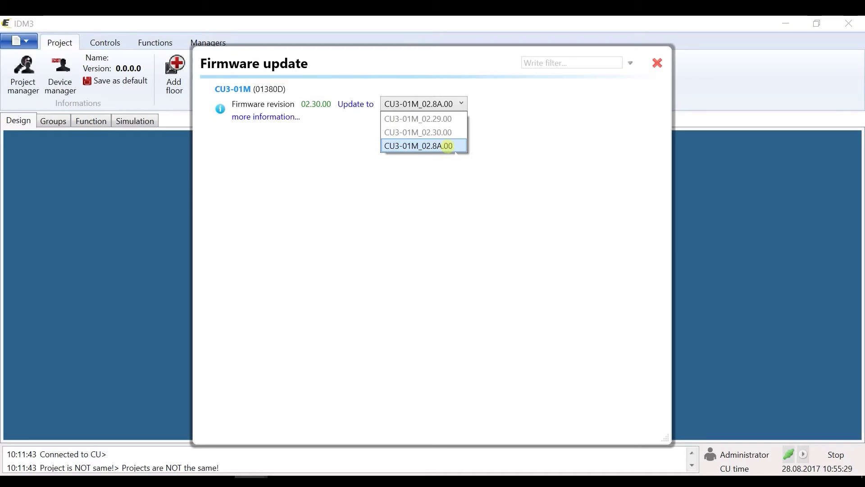
pyautogui.click(447, 145)
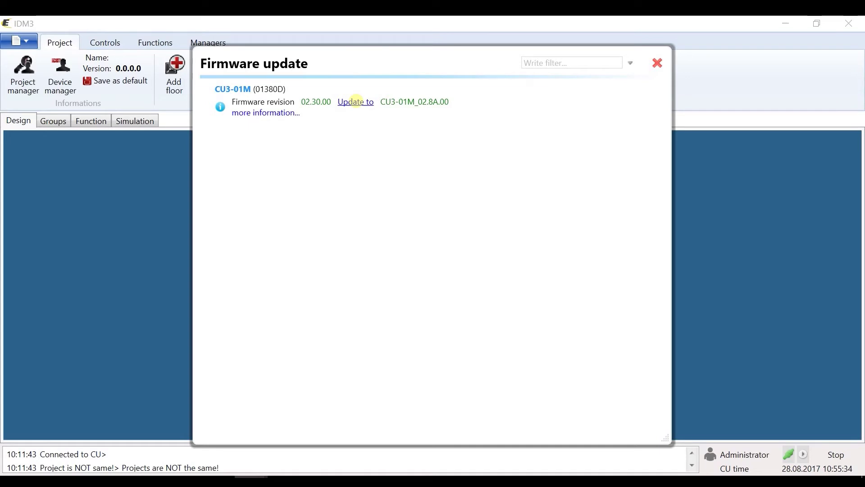
pyautogui.click(356, 101)
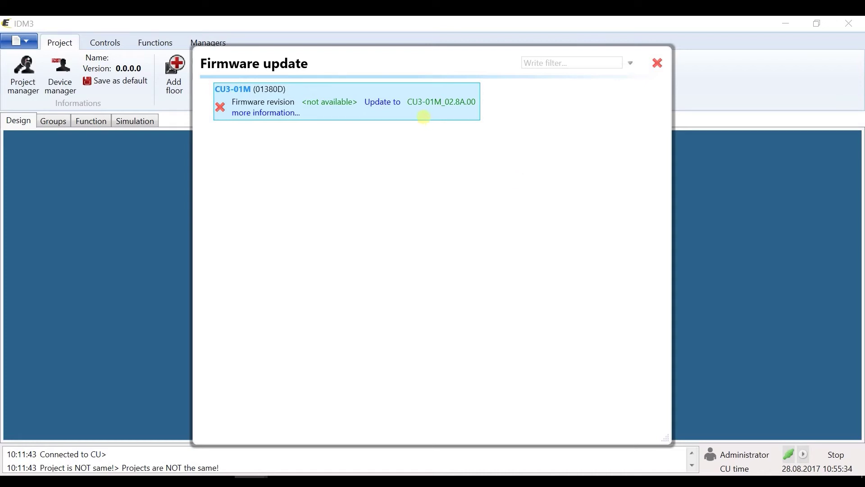
pyautogui.click(387, 103)
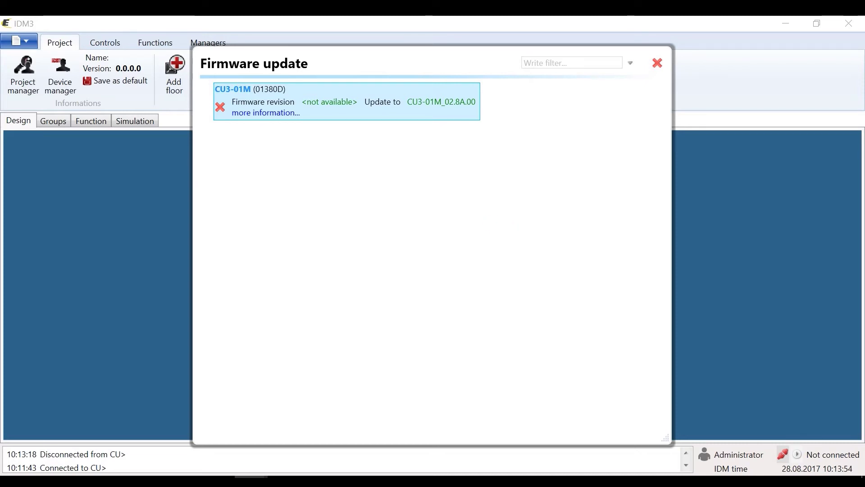
pyautogui.click(657, 63)
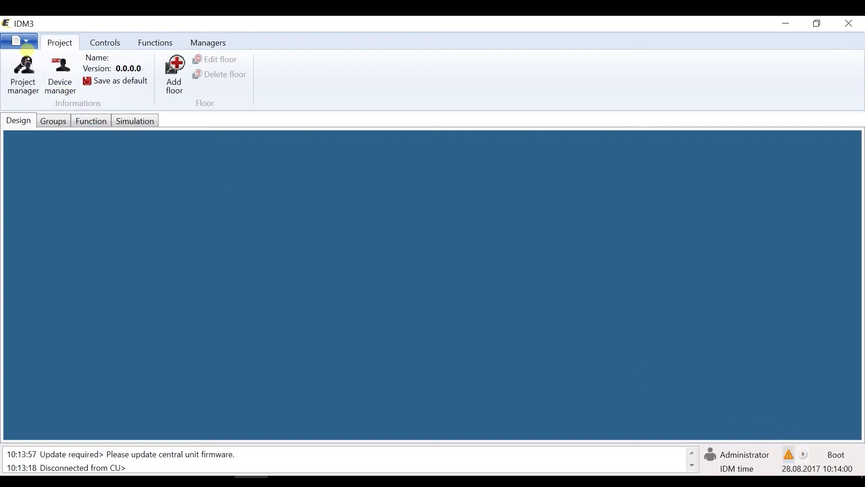
# Step: Reopen the firmware update list, update the CU3-01M central unit to CU3-01M_02.8A.00, and close the list
pyautogui.click(63, 74)
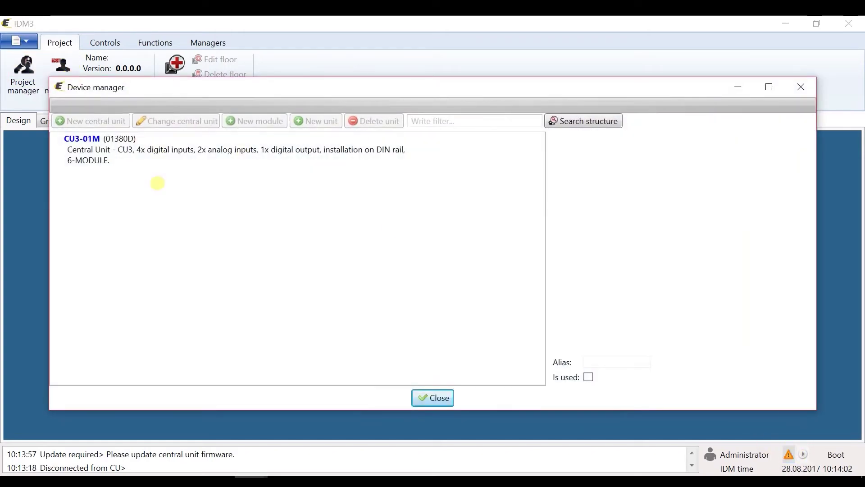
pyautogui.click(444, 392)
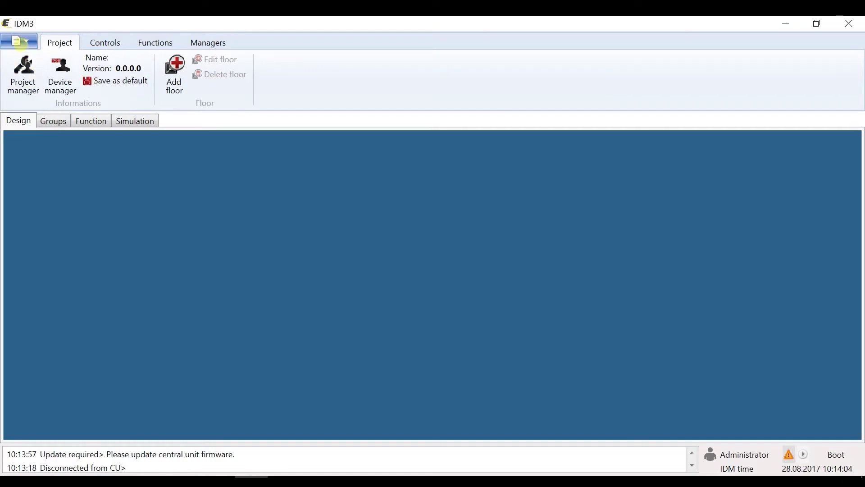
pyautogui.click(20, 41)
pyautogui.click(95, 313)
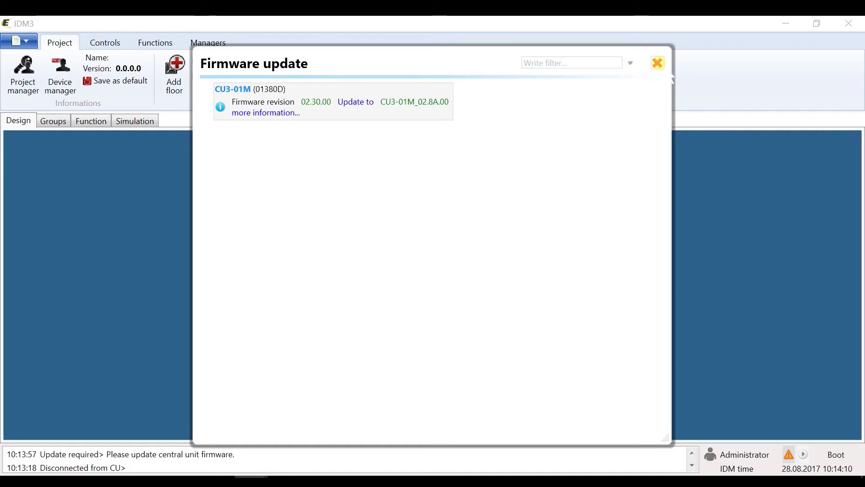
pyautogui.click(354, 103)
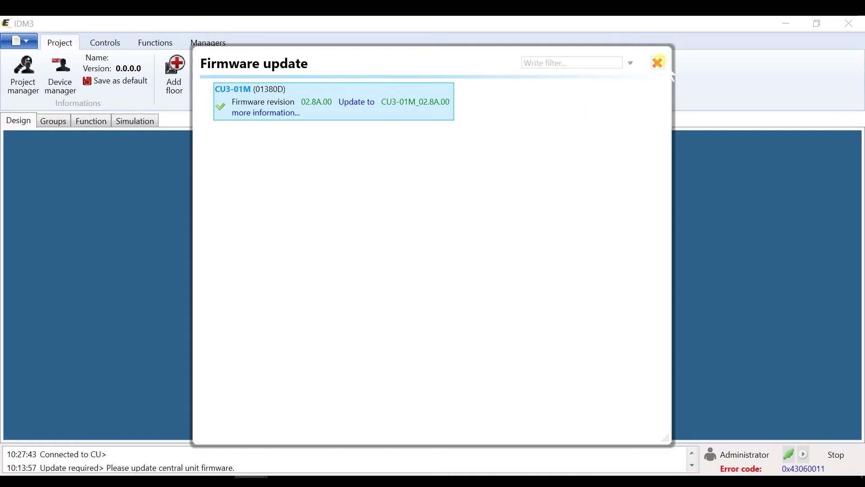
pyautogui.click(658, 62)
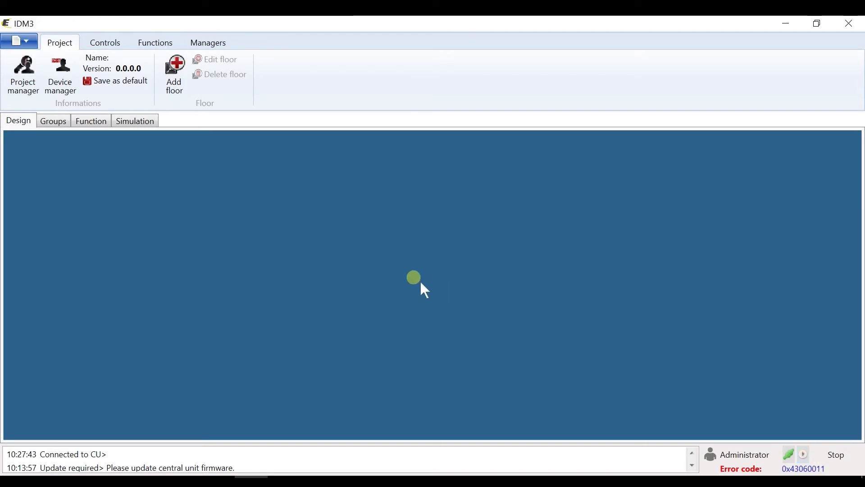
# Step: Search the structure of the CU3-01M central unit for its connected units and close the device manager
pyautogui.click(61, 72)
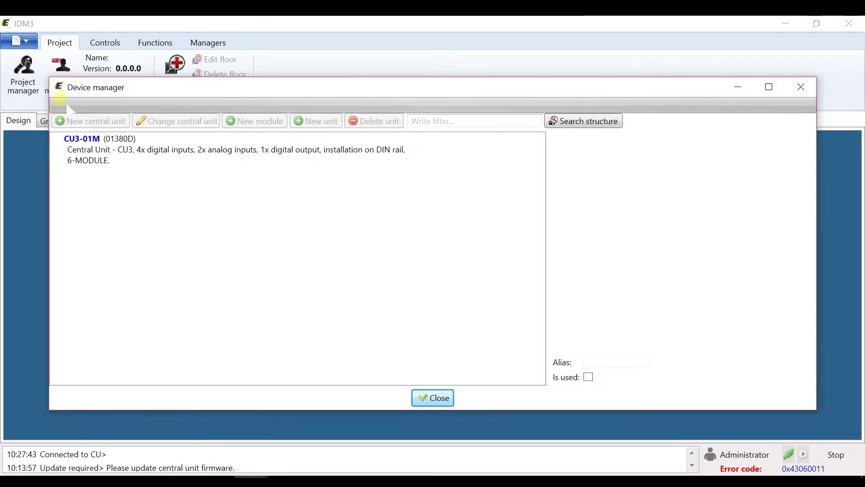
pyautogui.click(118, 153)
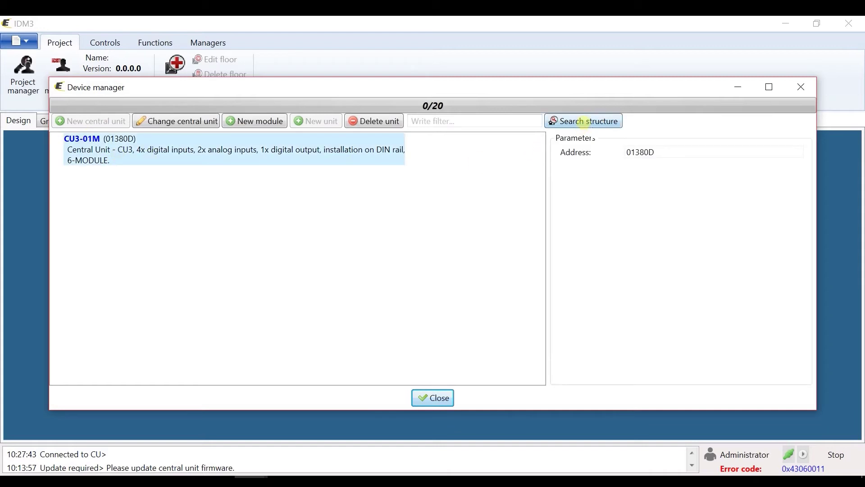
pyautogui.click(586, 121)
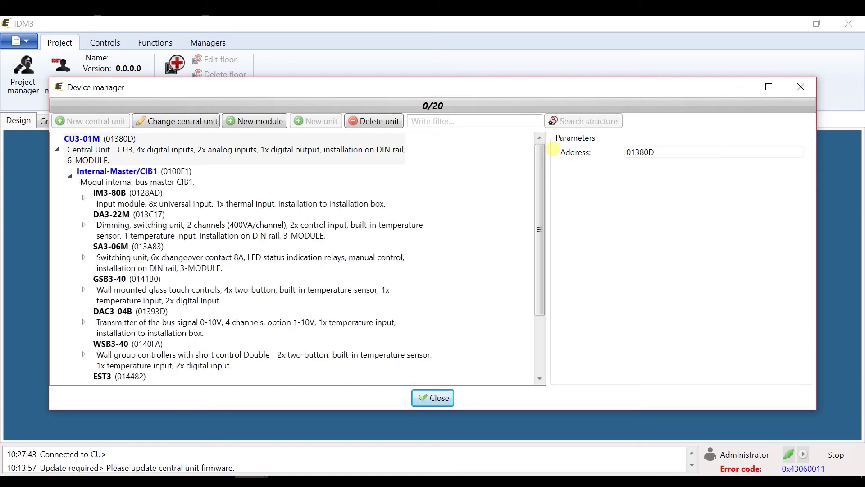
pyautogui.click(439, 401)
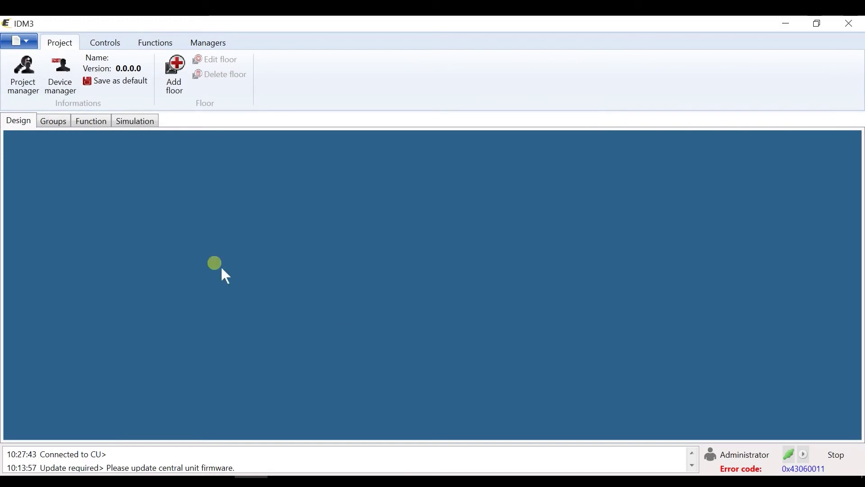
# Step: Open the unit firmware update list and update the DA3-22M unit to DA3-22M_01.36.00
pyautogui.click(19, 41)
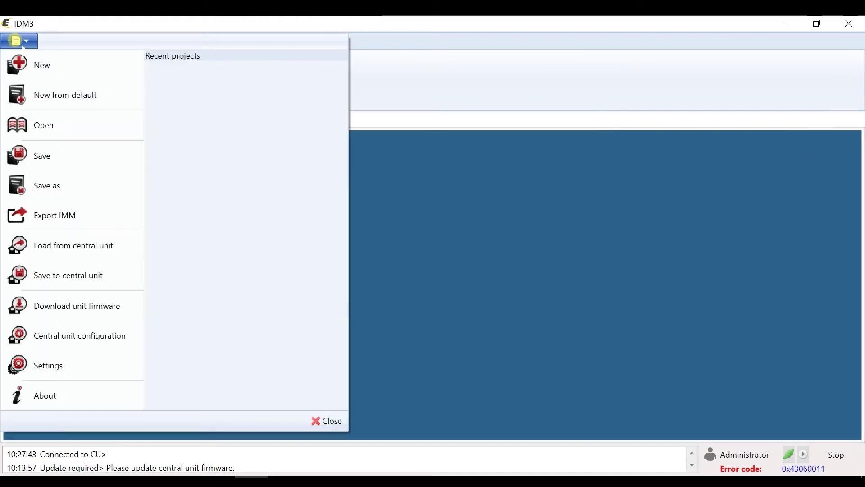
pyautogui.click(79, 310)
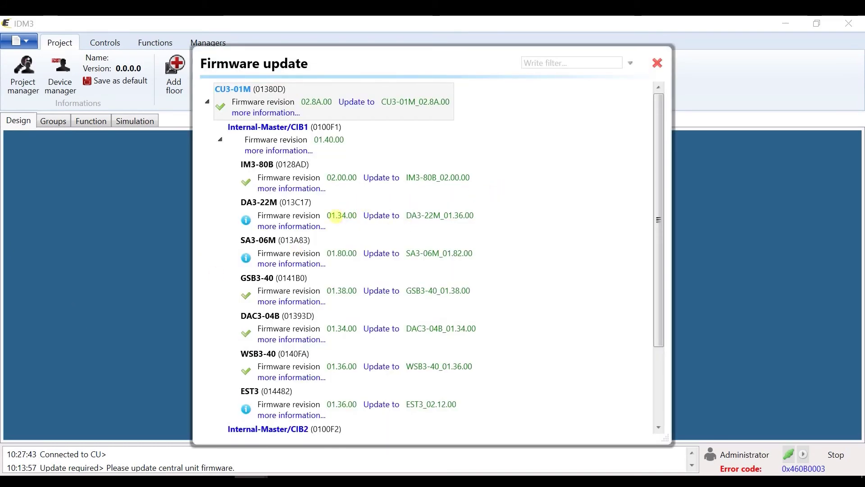
pyautogui.click(457, 217)
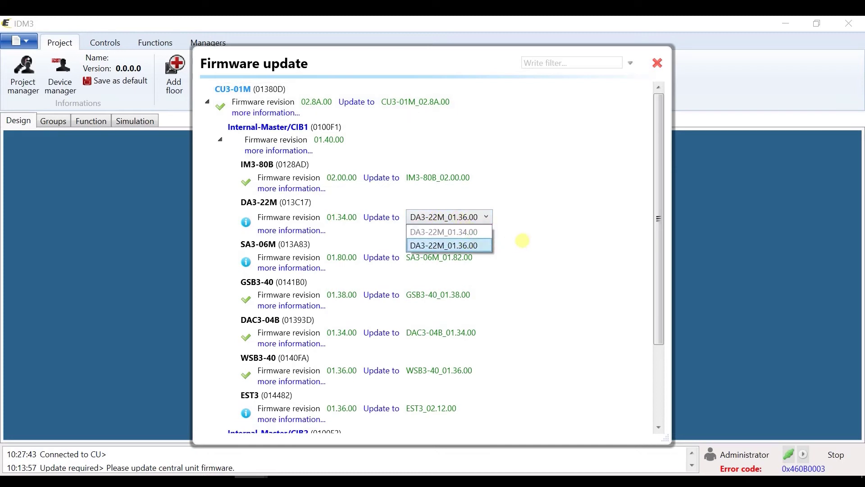
pyautogui.click(522, 240)
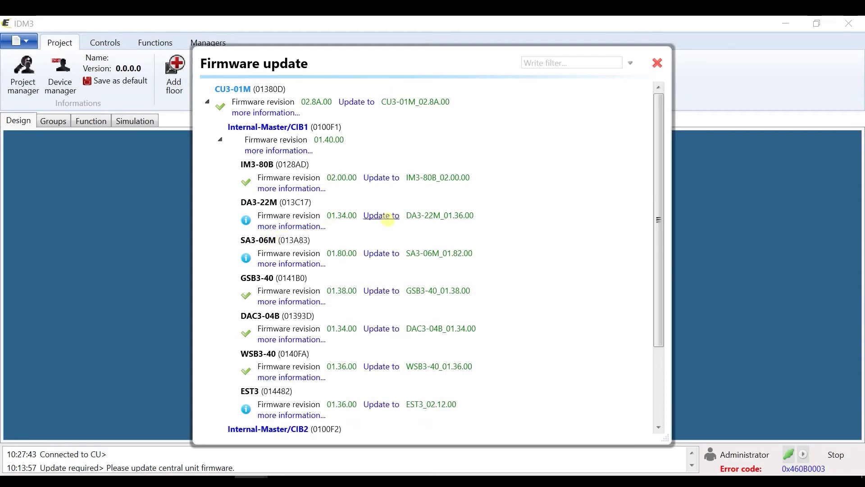
pyautogui.click(386, 219)
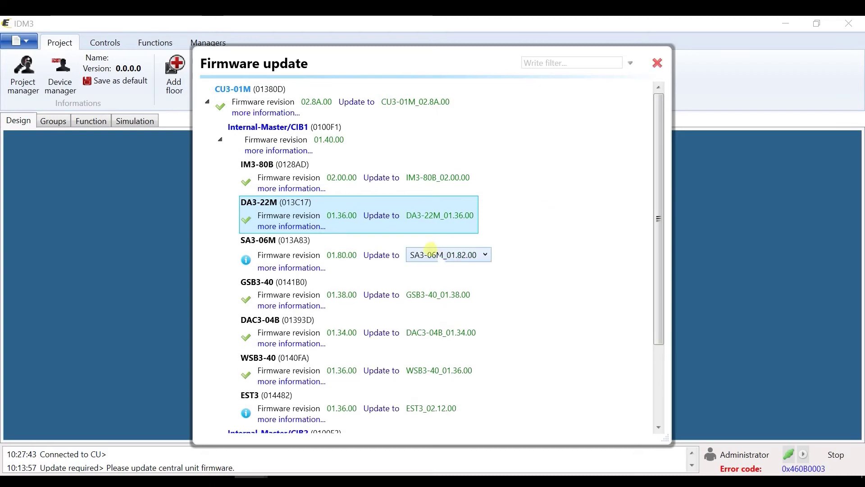
# Step: Update the firmware of the SA3-06M unit to SA3-06M_01.82.00
pyautogui.click(437, 254)
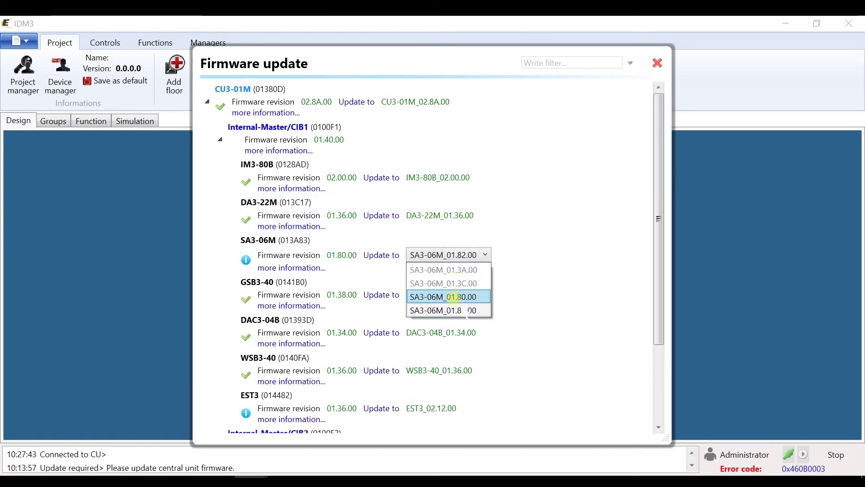
pyautogui.click(453, 310)
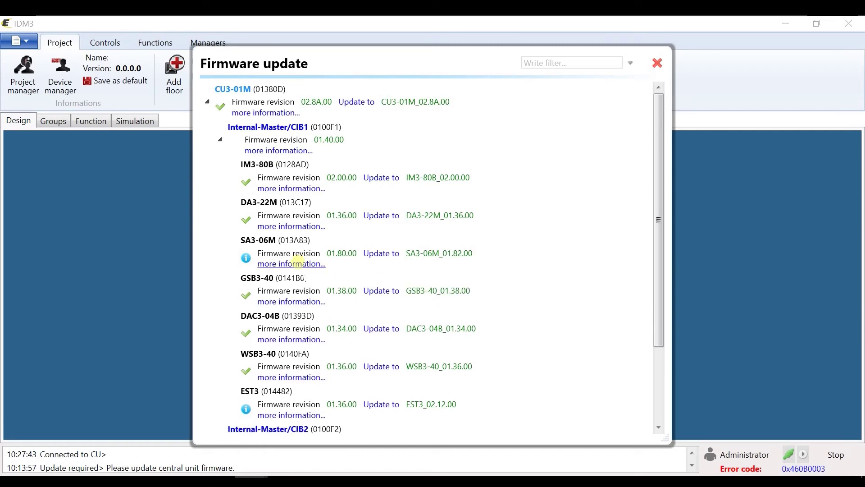
pyautogui.click(380, 253)
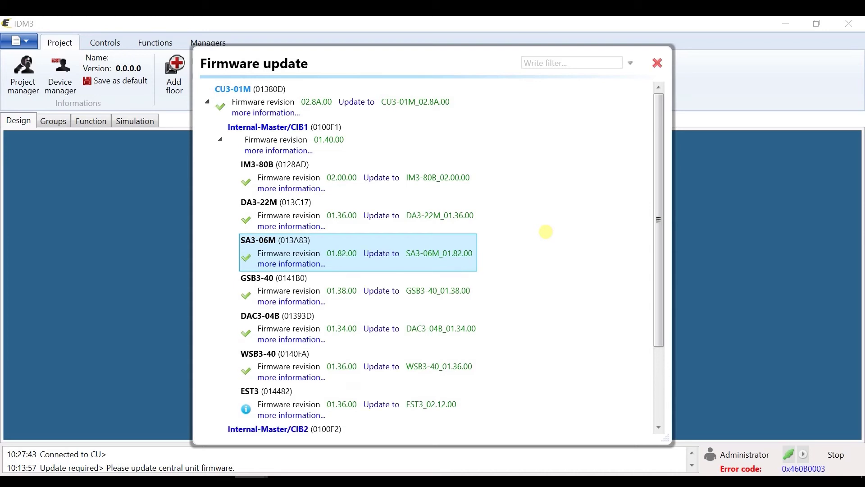
# Step: Choose EST3_02.11.00 as the target firmware for the EST3 unit and run its update
pyautogui.scroll(-3, 545, 232)
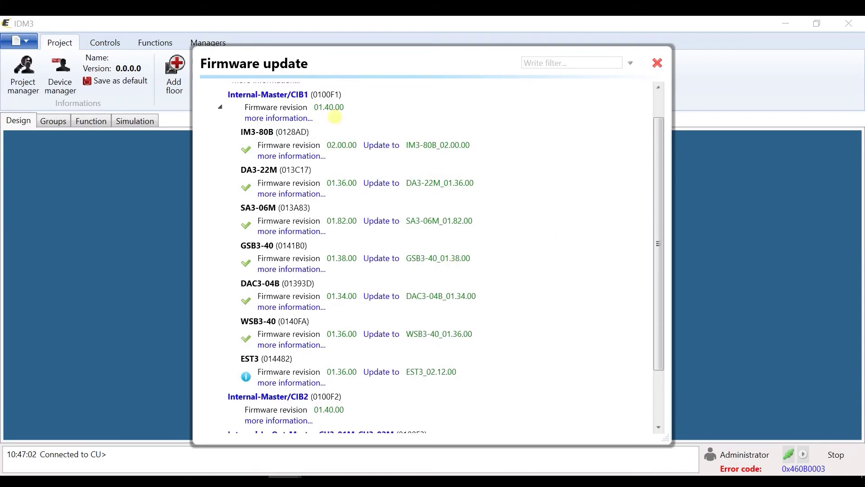
pyautogui.click(443, 298)
pyautogui.scroll(-1, 443, 298)
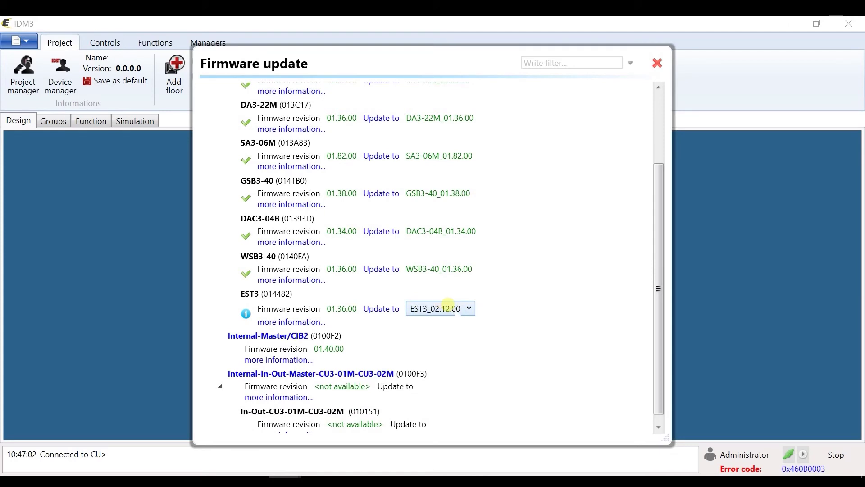
pyautogui.click(453, 309)
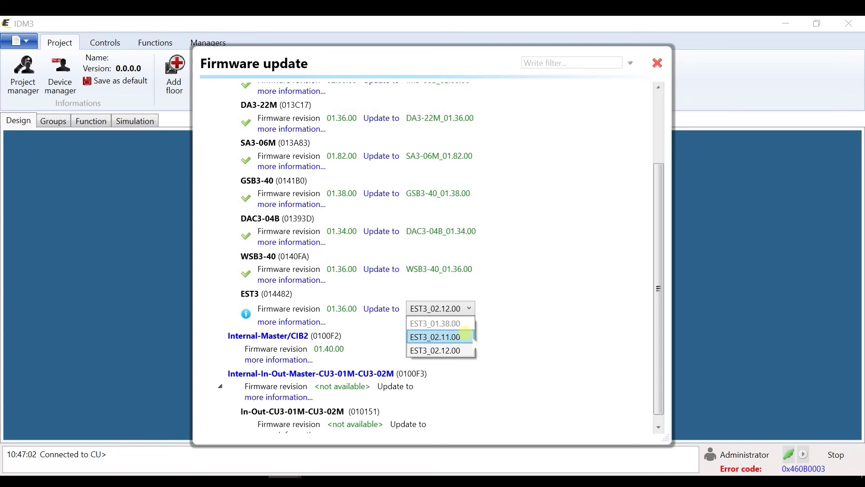
pyautogui.click(465, 336)
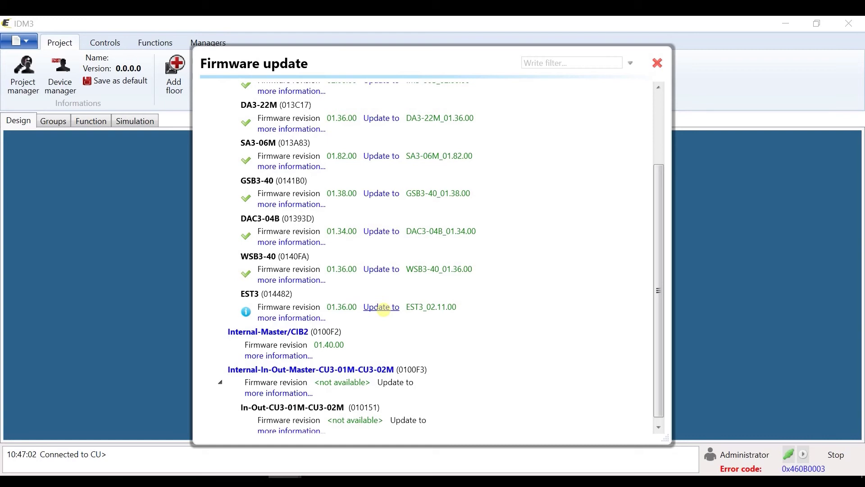
pyautogui.click(383, 307)
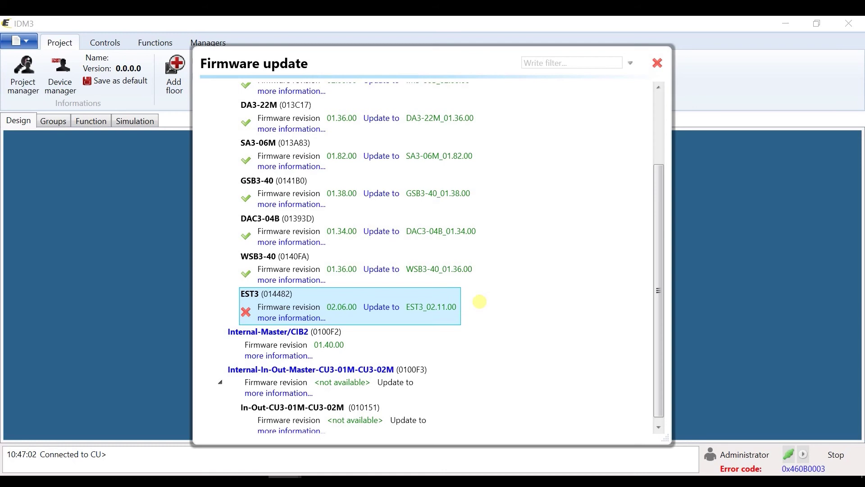
# Step: Update the EST3 unit to EST3_02.12.00, review the firmware state of all units, and close the firmware update list
pyautogui.click(467, 306)
pyautogui.click(455, 309)
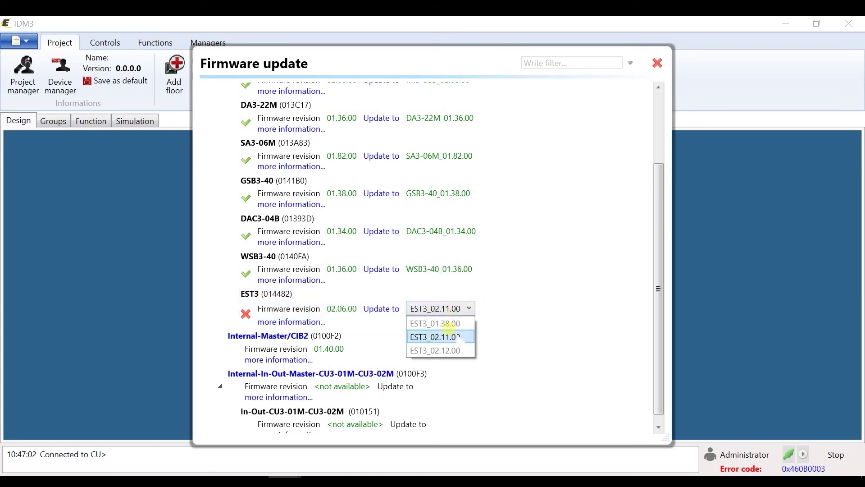
pyautogui.click(453, 349)
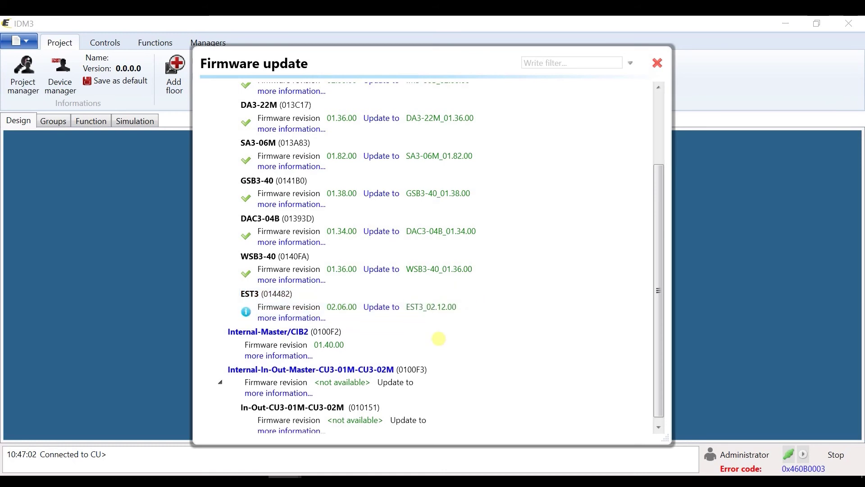
pyautogui.click(382, 307)
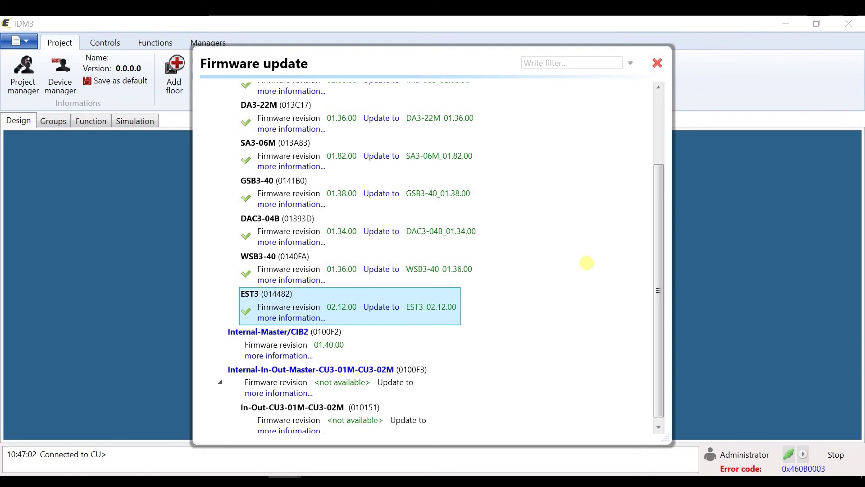
pyautogui.scroll(3, 586, 262)
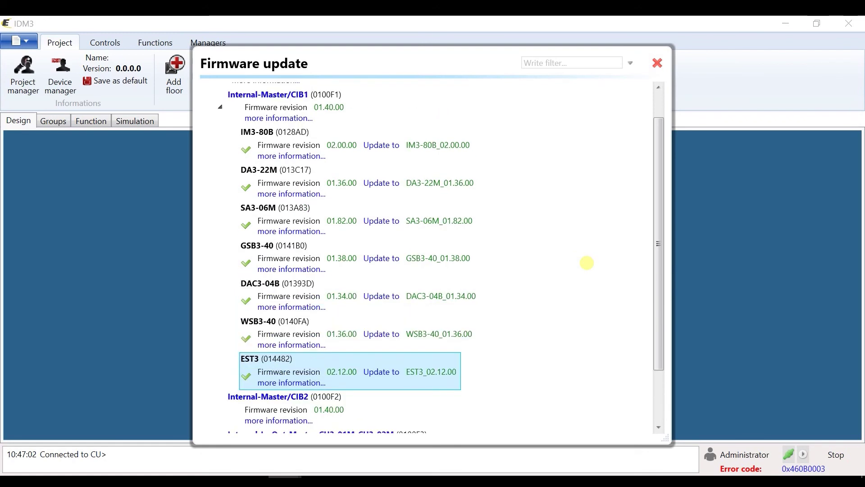
pyautogui.scroll(-1, 586, 263)
pyautogui.scroll(-1, 587, 262)
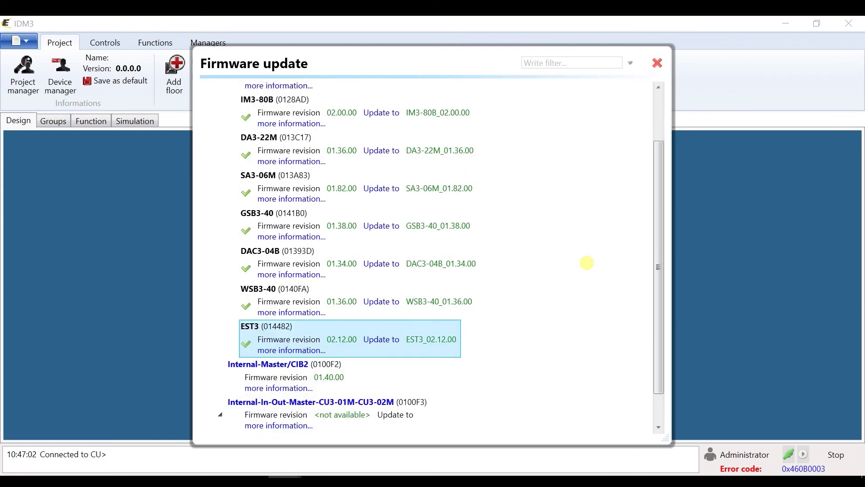
pyautogui.click(657, 63)
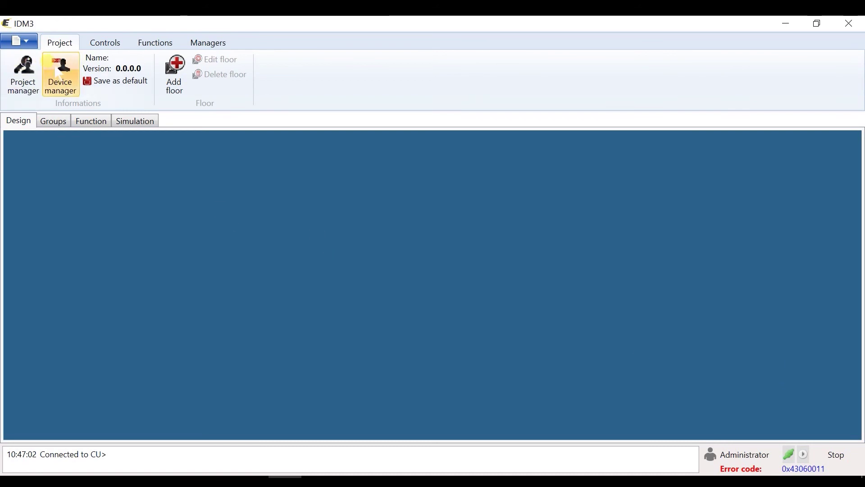
# Step: Add a floor named szoba to the project
pyautogui.click(25, 41)
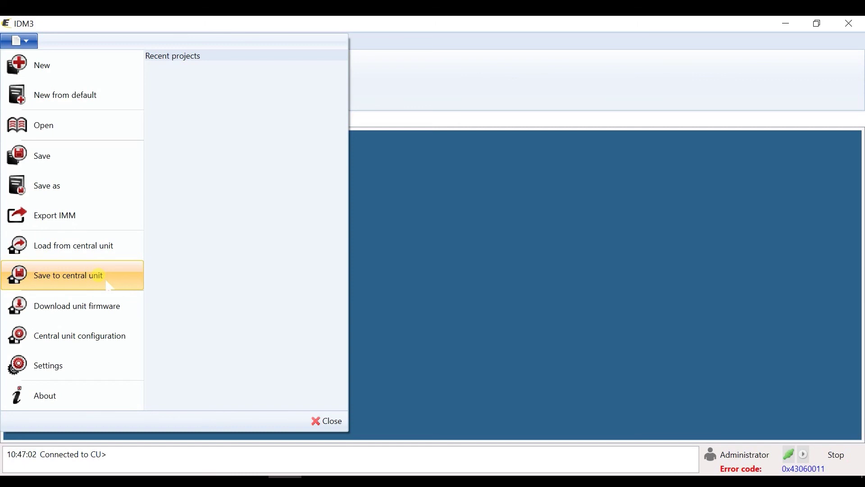
pyautogui.click(469, 202)
pyautogui.click(175, 73)
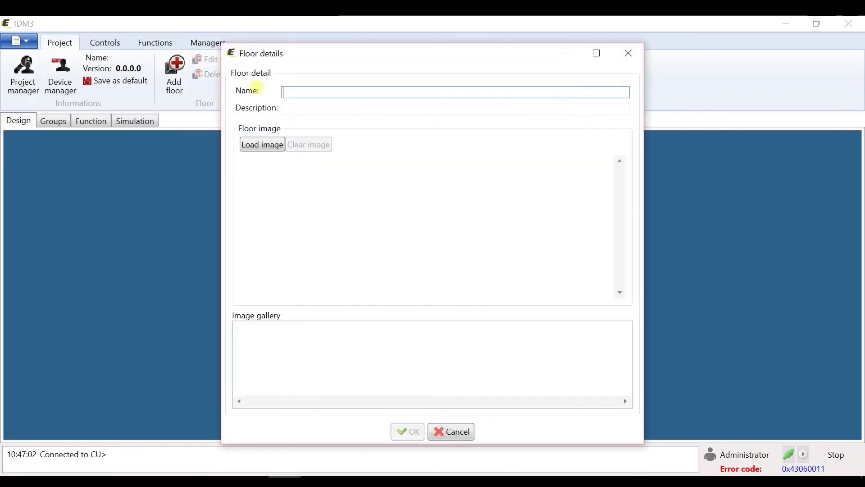
pyautogui.write('szoba')
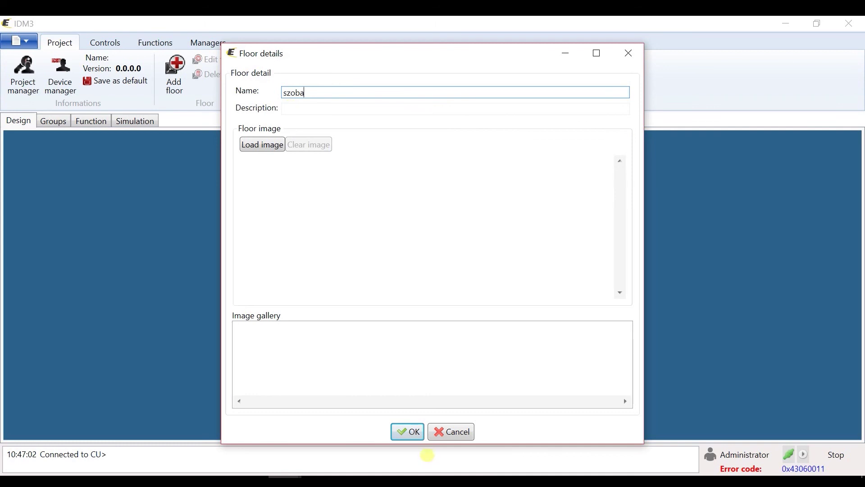
pyautogui.click(407, 432)
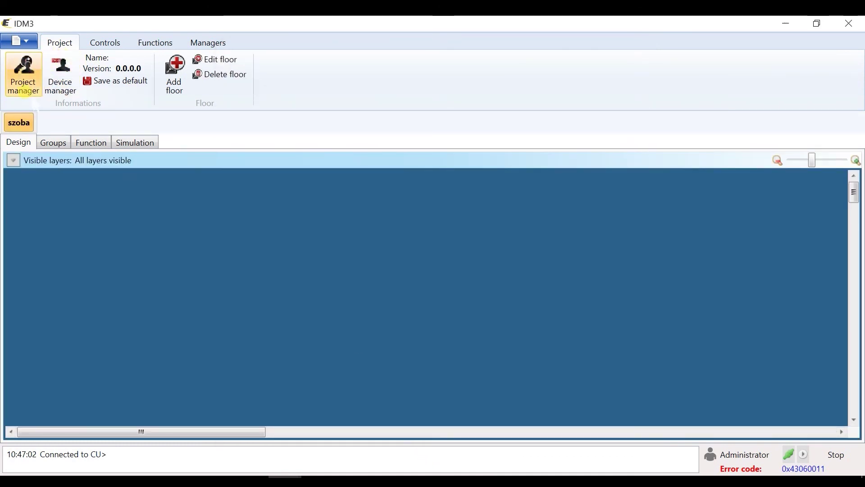
# Step: Save the project to the central unit, using the actual setting as the correction setting
pyautogui.click(27, 45)
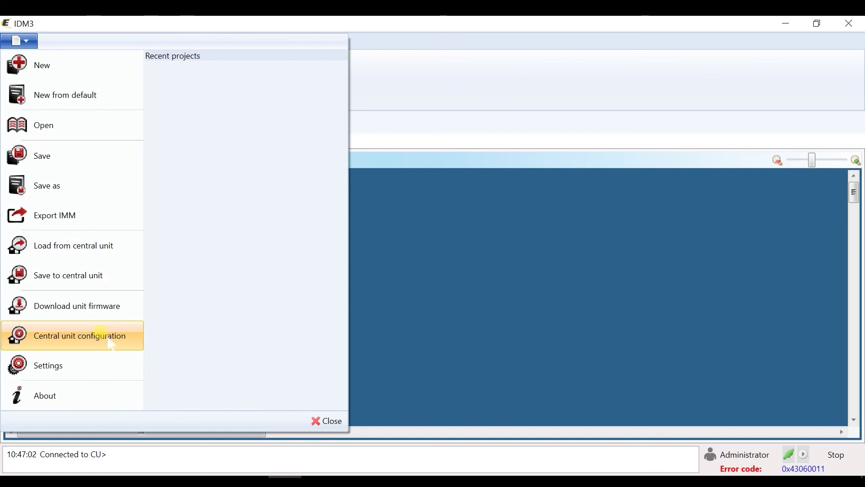
pyautogui.click(92, 278)
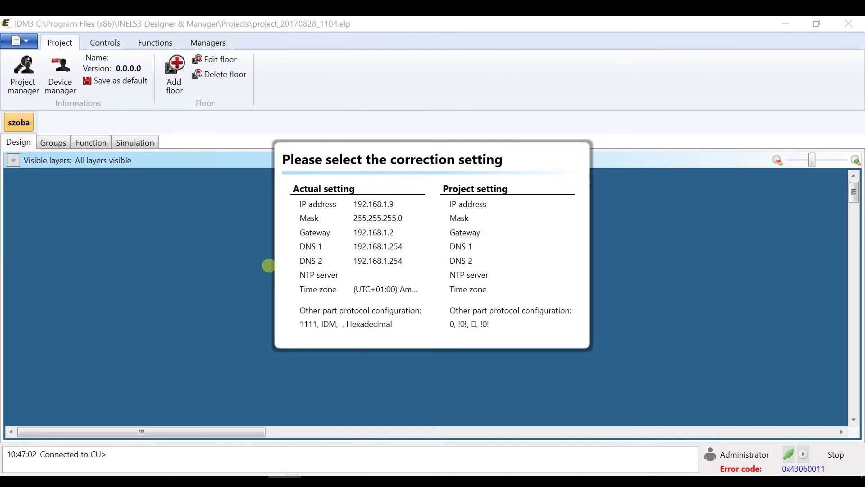
pyautogui.click(362, 223)
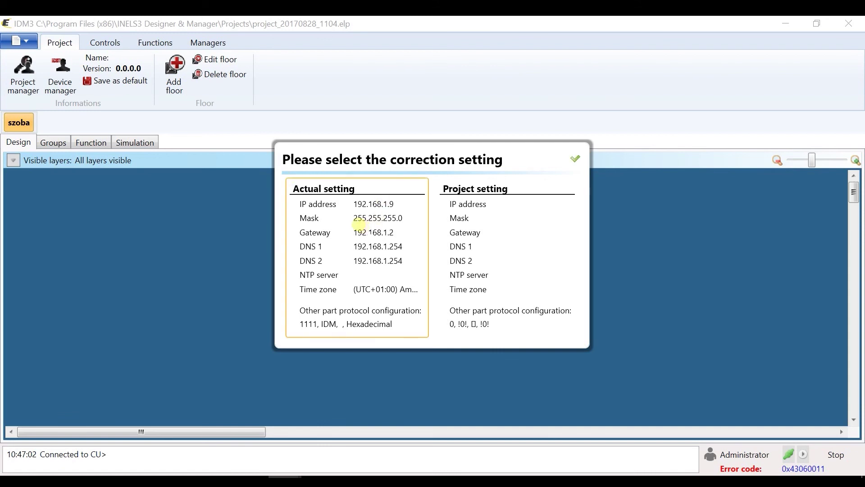
pyautogui.click(576, 159)
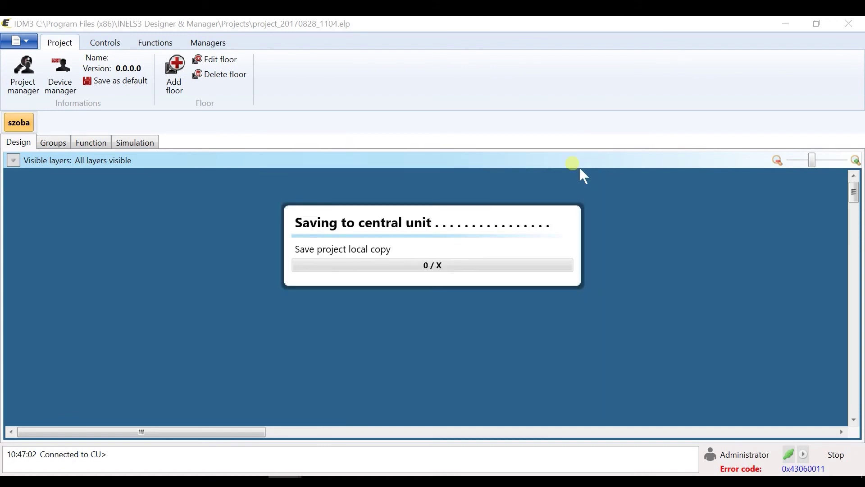